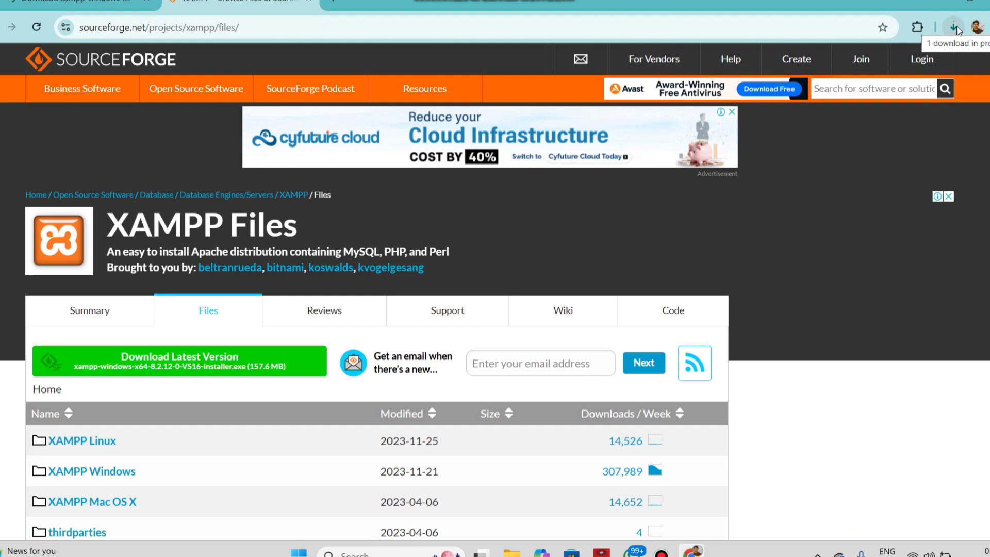
- Check the XAMPP download's progress, open the finished xampp-windows-x64-8.2.12-0-VS16-installer.exe, and minimize the browser
{"action": "left_click", "coordinate": [954, 28]}
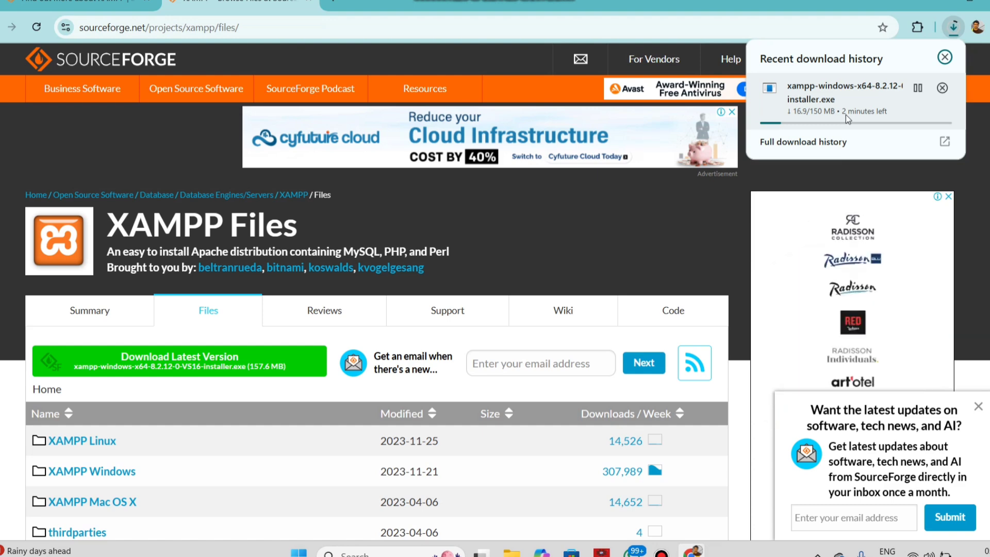
{"action": "left_click", "coordinate": [941, 510]}
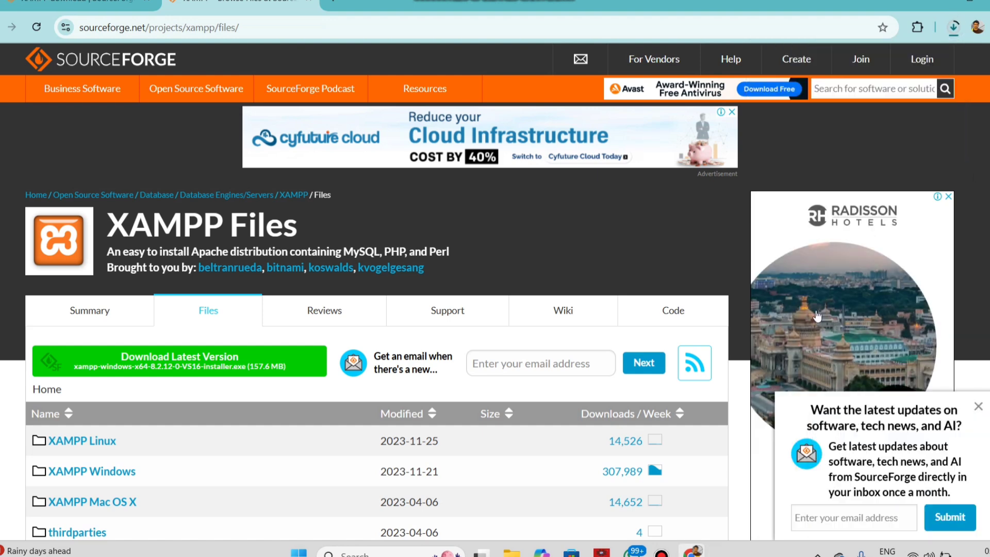
{"action": "left_click", "coordinate": [953, 28]}
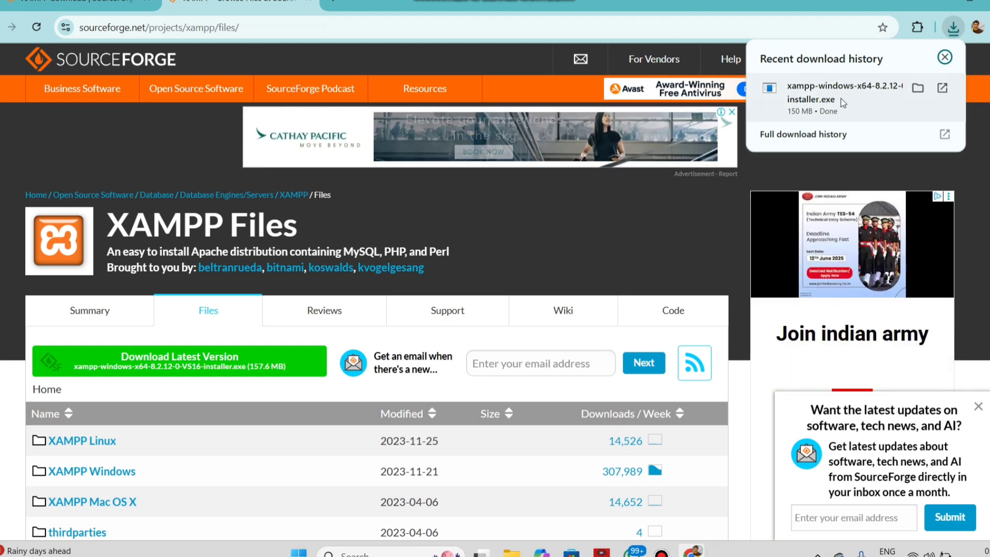
{"action": "right_click", "coordinate": [829, 98]}
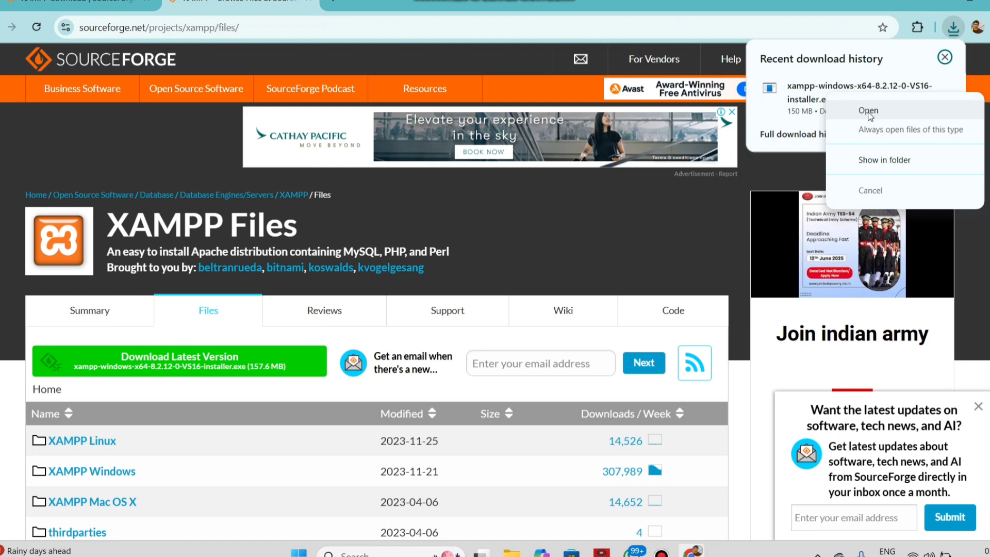
{"action": "left_click", "coordinate": [869, 112]}
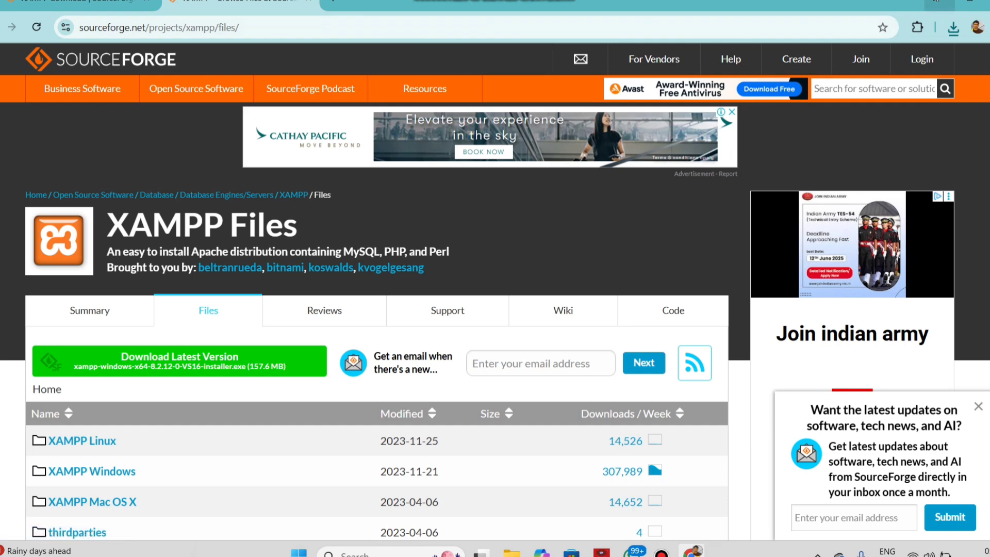
{"action": "left_click", "coordinate": [937, 5]}
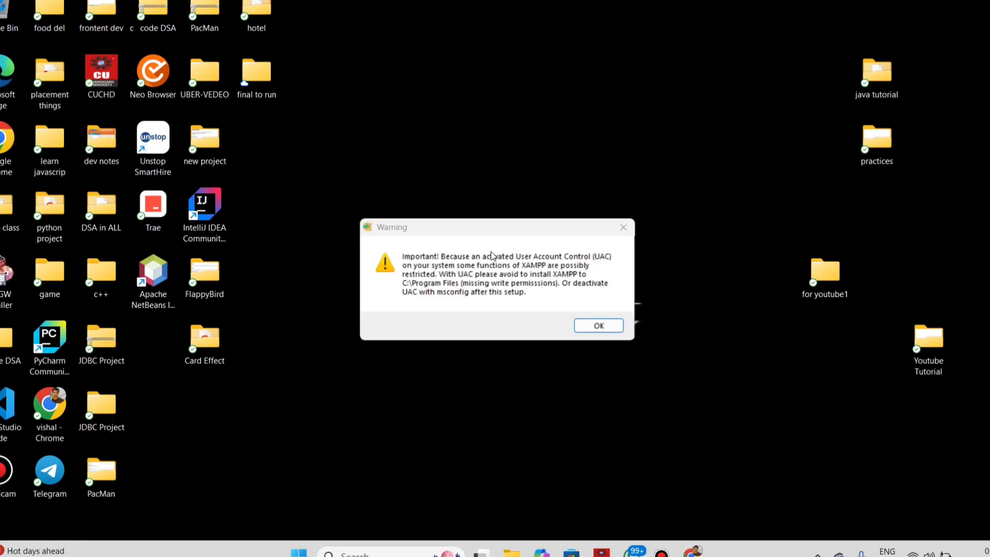
- Accept the User Account Control warning and proceed through setup with the default components and the C:\xampp installation folder
{"action": "left_click", "coordinate": [595, 327]}
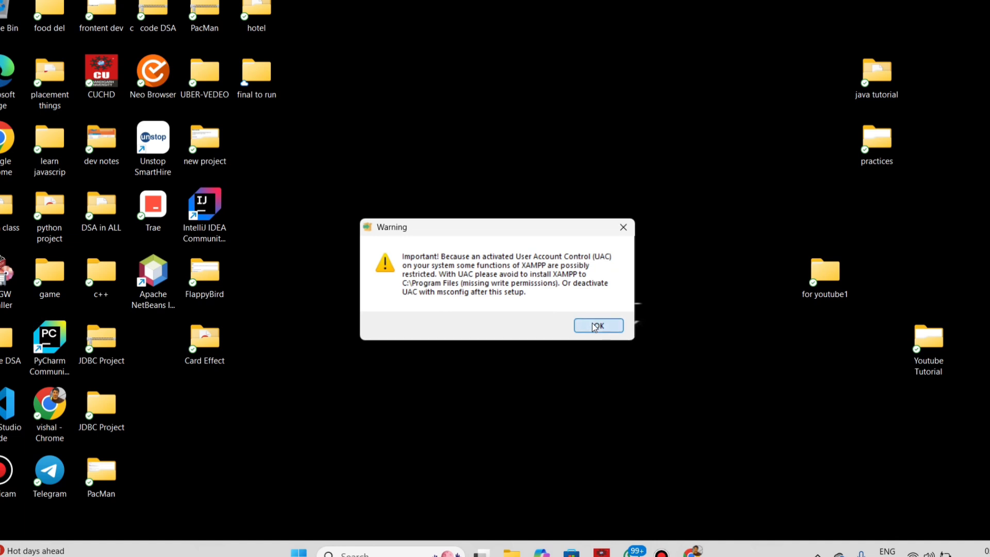
{"action": "left_click", "coordinate": [569, 403]}
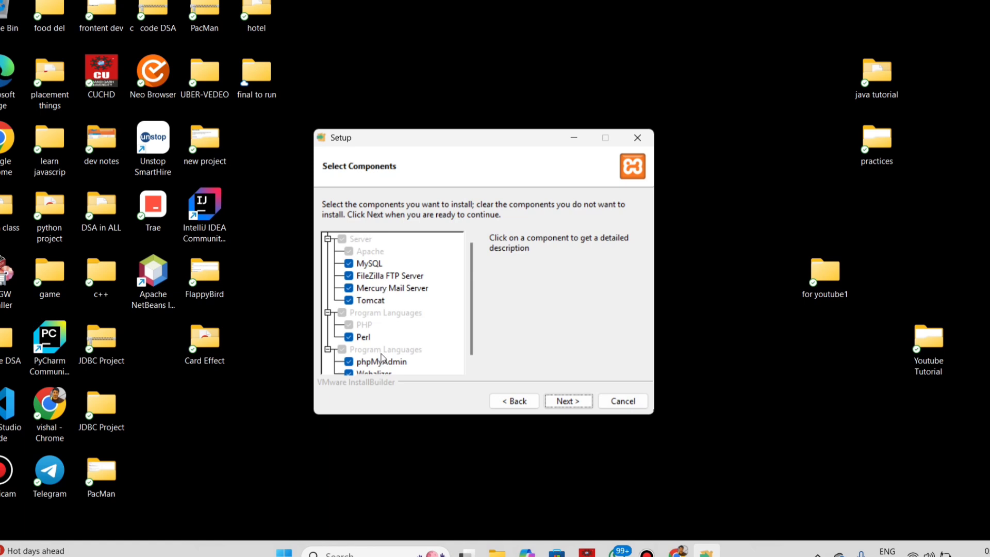
{"action": "left_click", "coordinate": [568, 401]}
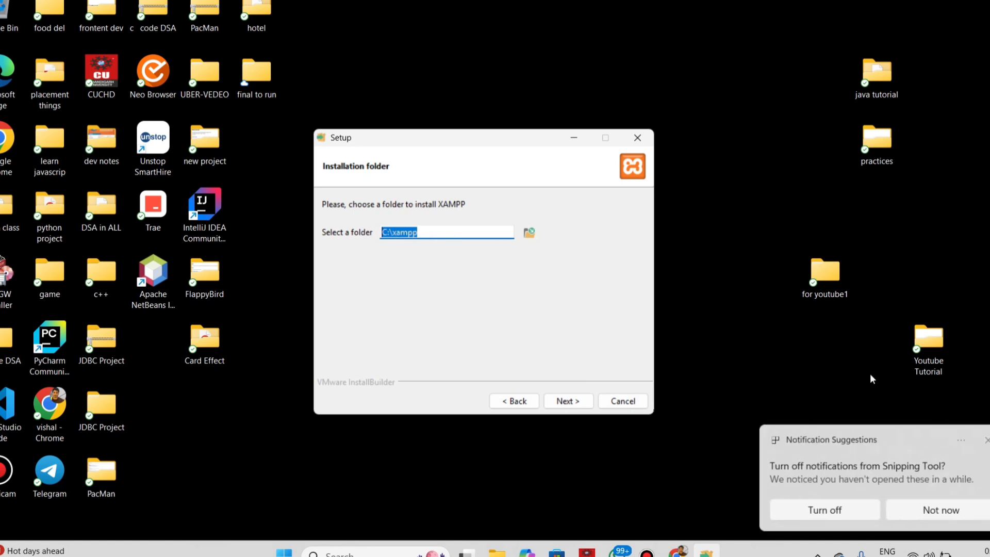
{"action": "left_click", "coordinate": [987, 440]}
{"action": "left_click", "coordinate": [467, 325]}
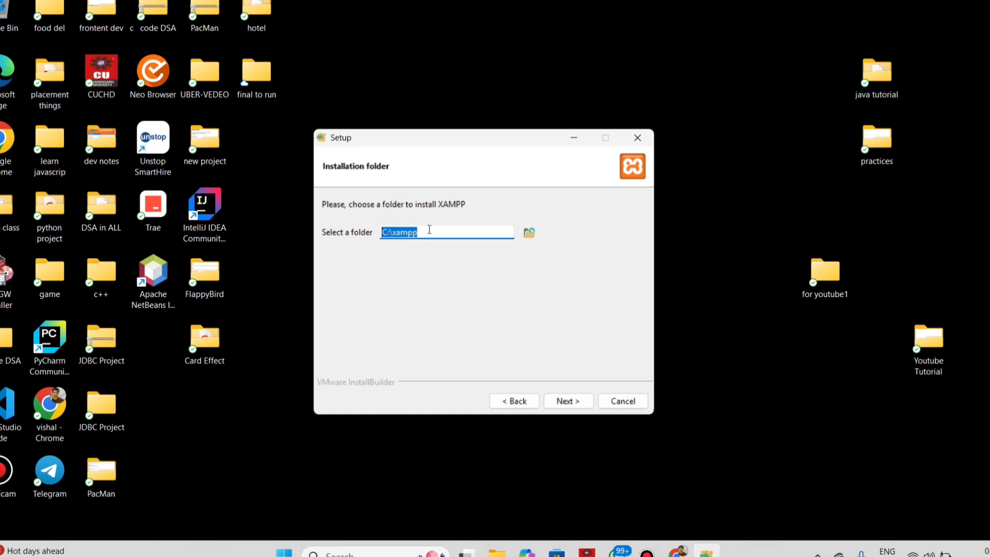
{"action": "left_click", "coordinate": [568, 403]}
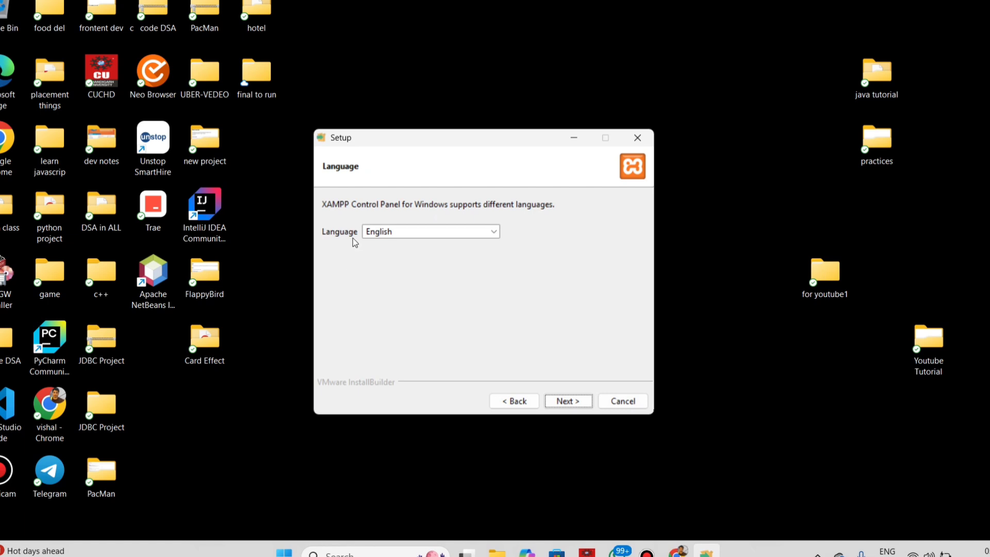
- Choose English as the XAMPP Control Panel language and begin the installation
{"action": "left_click", "coordinate": [492, 234]}
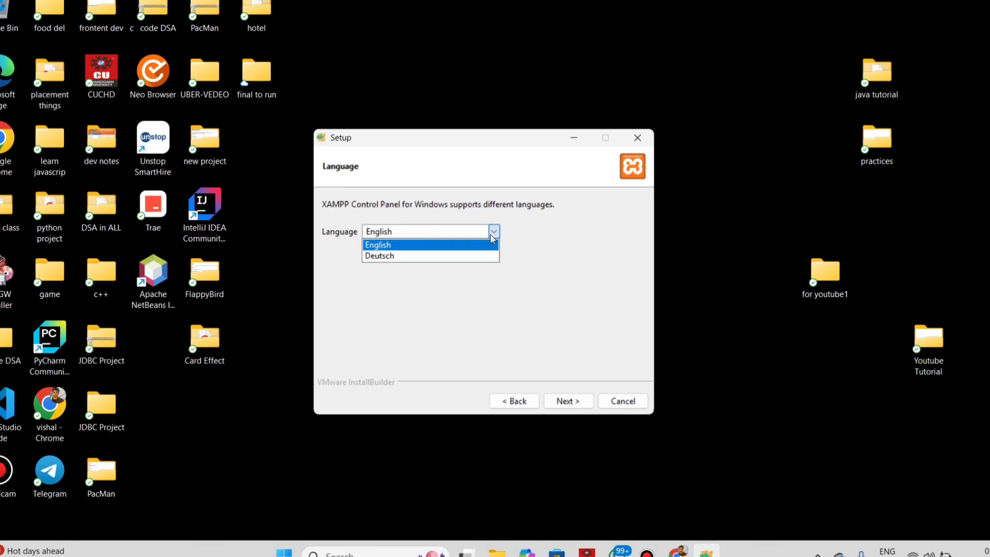
{"action": "left_click", "coordinate": [491, 244]}
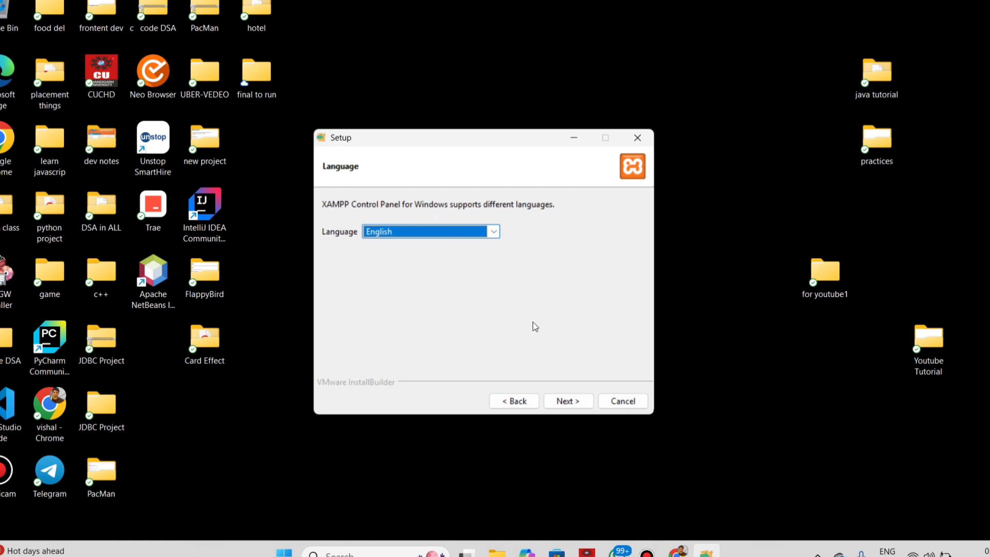
{"action": "left_click", "coordinate": [578, 402]}
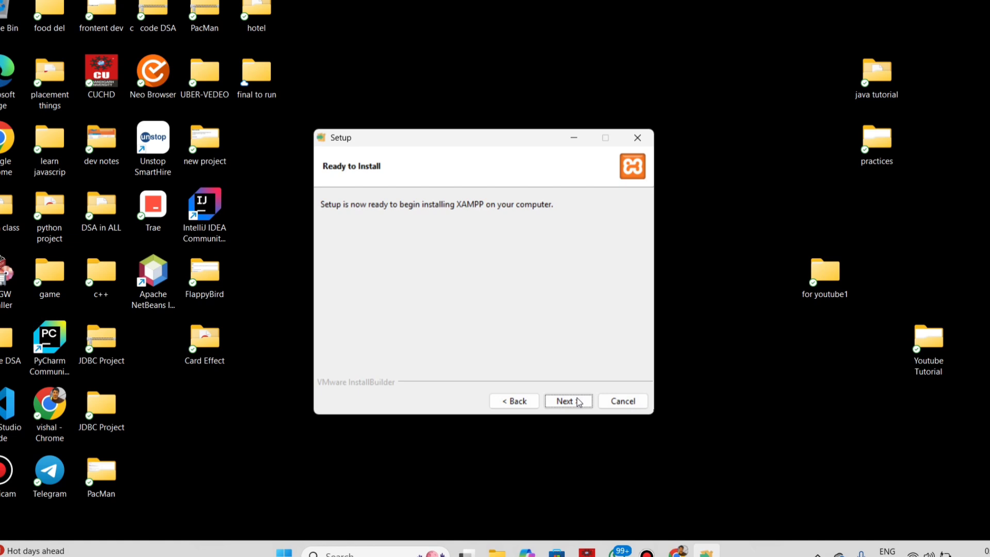
{"action": "left_click", "coordinate": [569, 401]}
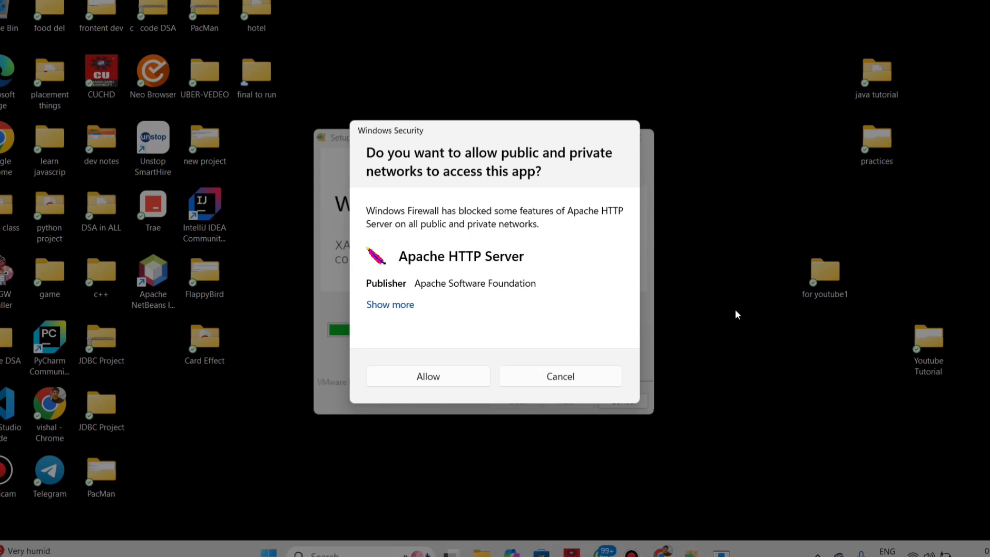
- Allow Apache HTTP Server network access and finish the setup with the option to start the Control Panel enabled
{"action": "left_click", "coordinate": [429, 377]}
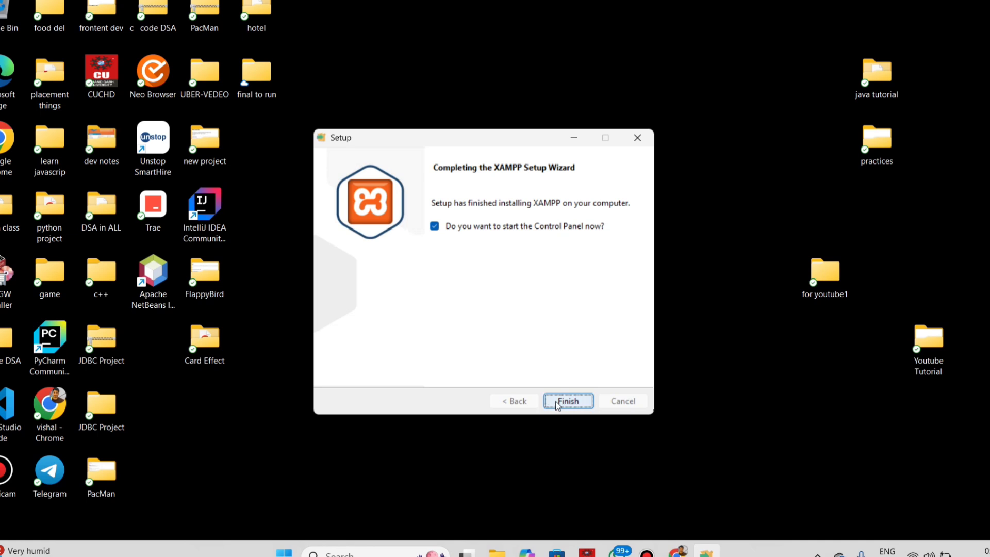
{"action": "left_click", "coordinate": [556, 403]}
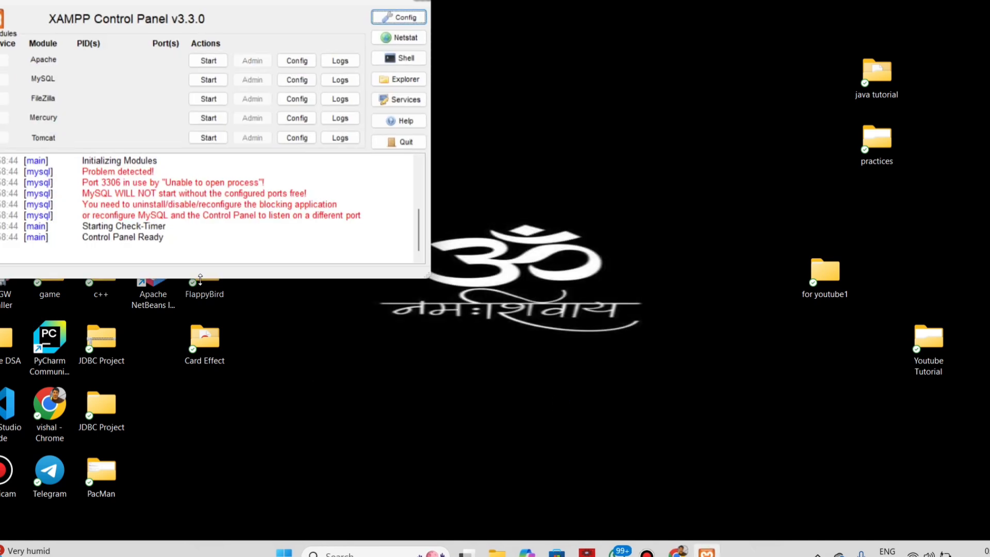
- Try to start the MySQL module and the Apache module in the XAMPP Control Panel
{"action": "left_click", "coordinate": [202, 82]}
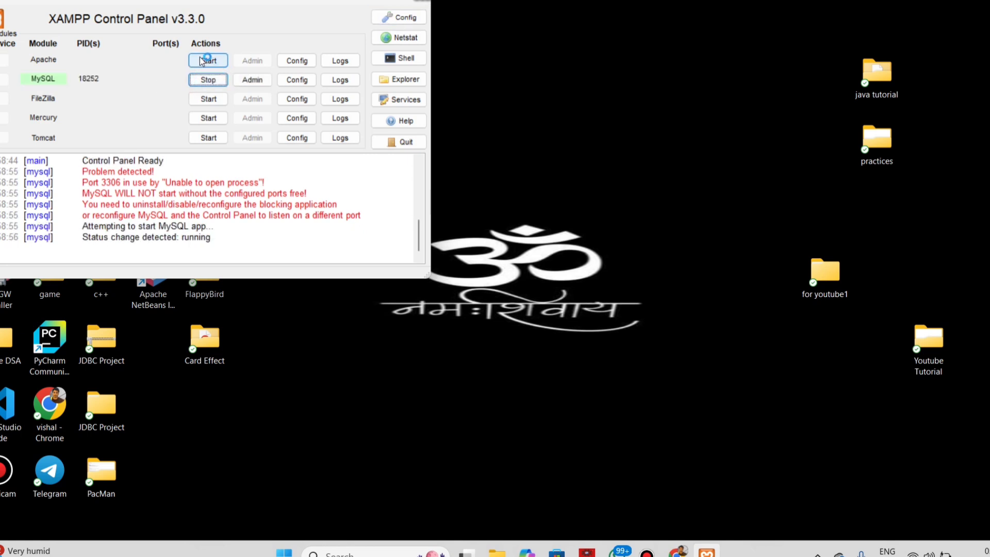
{"action": "left_click", "coordinate": [201, 63]}
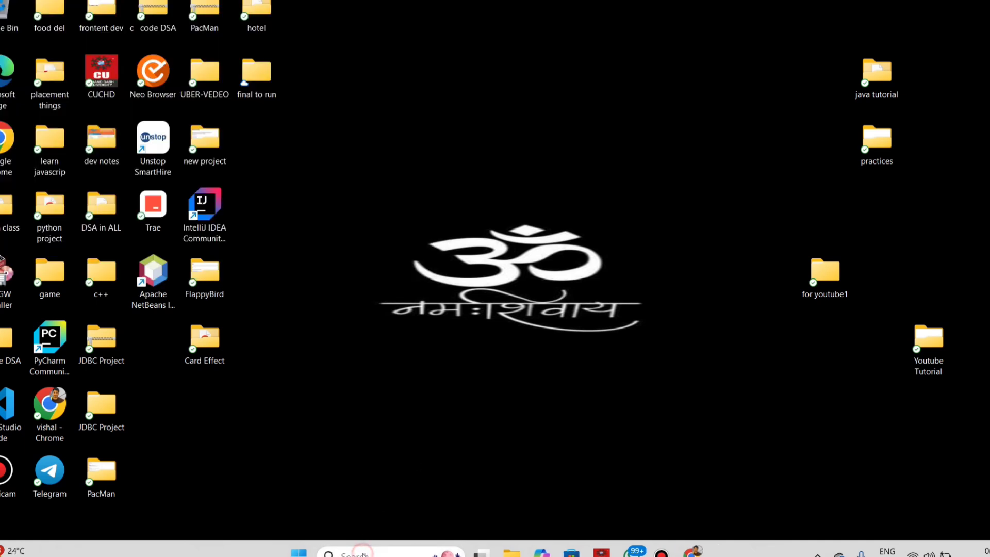
- Search Windows for "xam" and open the XAMPP Control Panel
{"action": "left_click", "coordinate": [364, 553]}
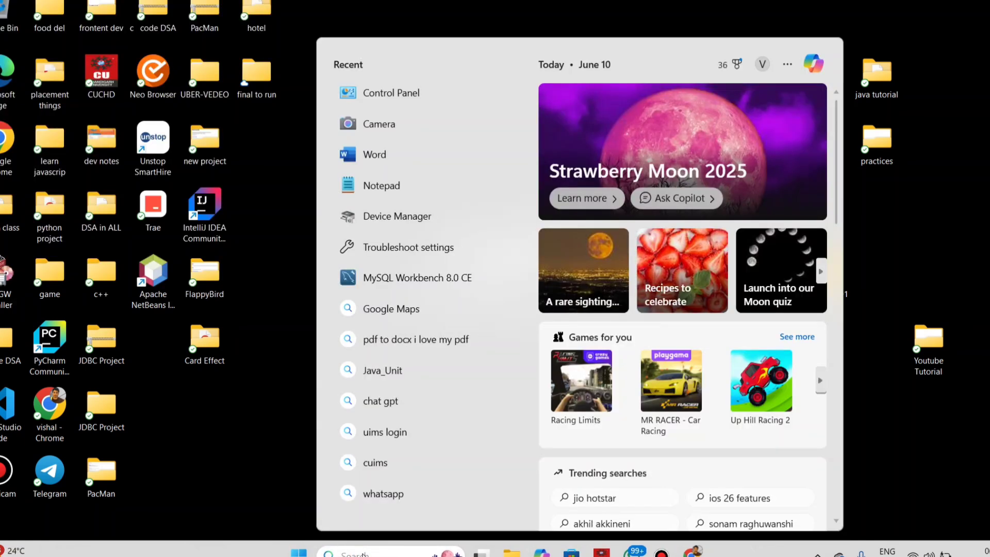
{"action": "type", "text": "xbox"}
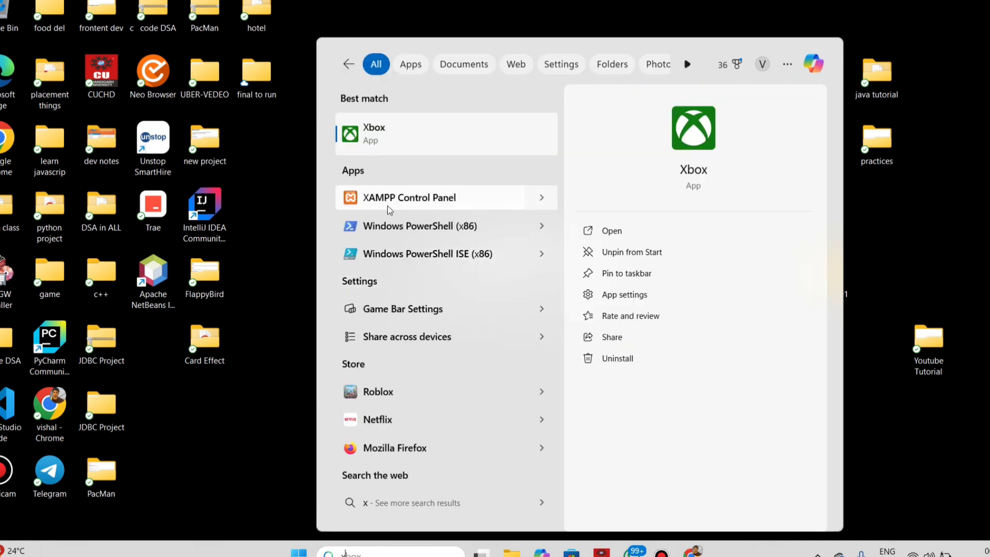
{"action": "type", "text": "am"}
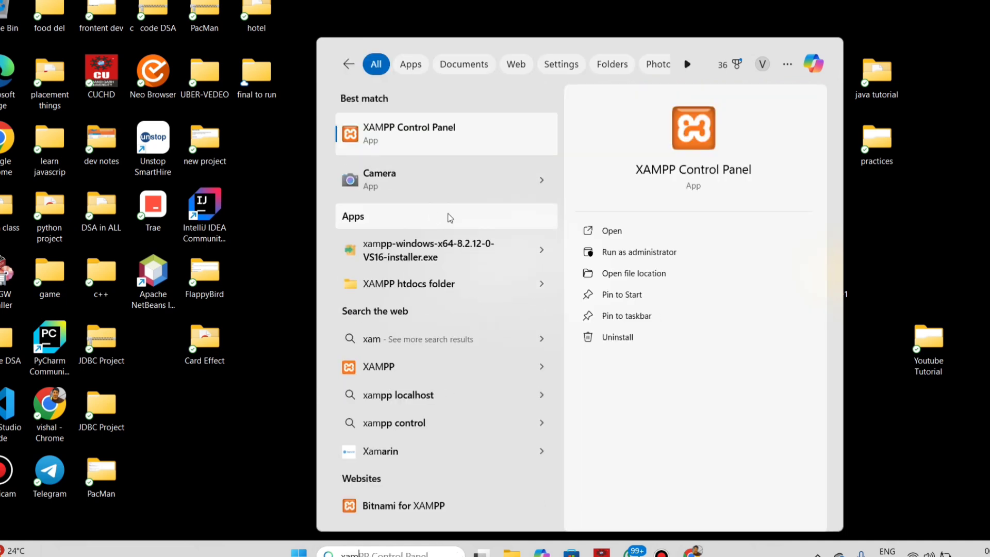
{"action": "left_click", "coordinate": [632, 227]}
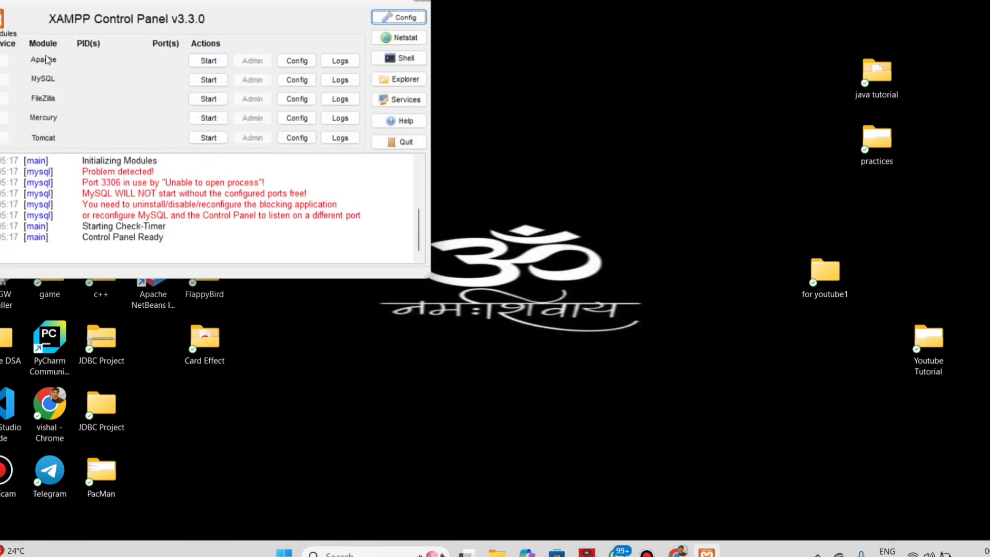
- Start the Apache module, try to start the MySQL module, and minimize the XAMPP Control Panel
{"action": "left_click", "coordinate": [208, 61]}
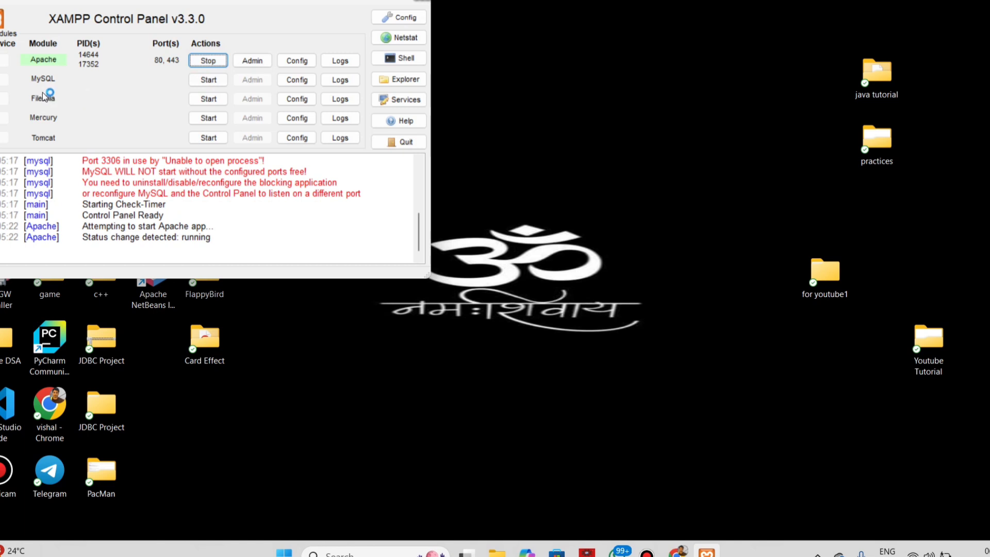
{"action": "left_click", "coordinate": [201, 82]}
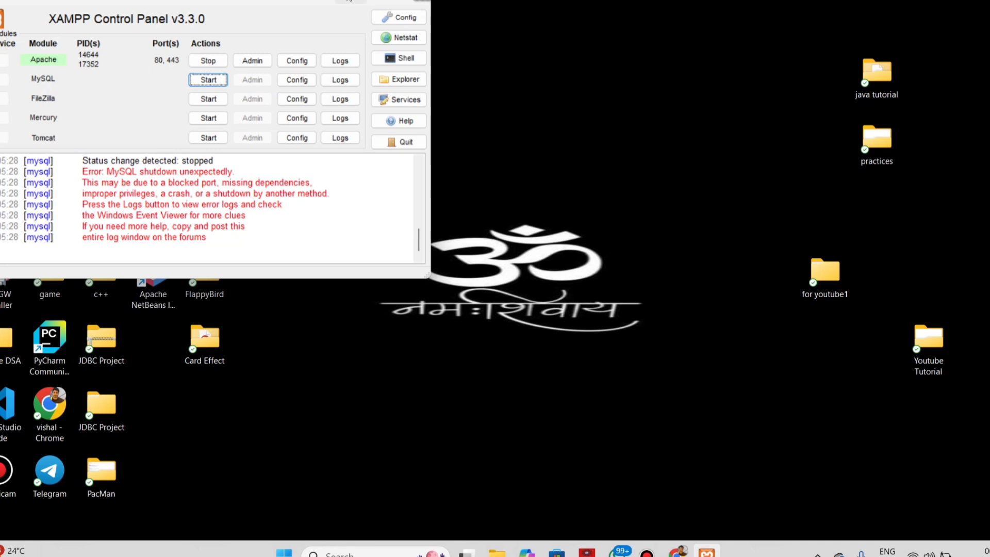
{"action": "left_click", "coordinate": [349, 2]}
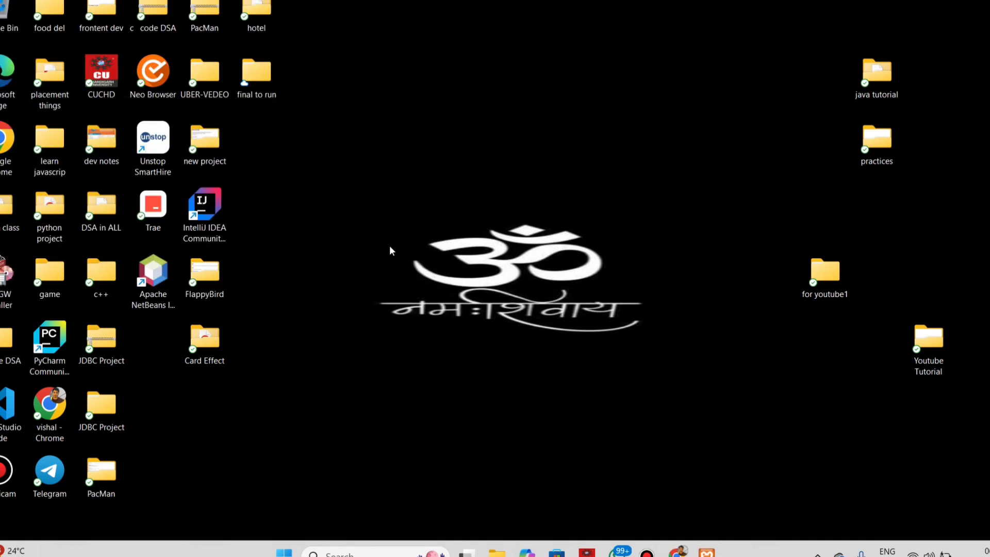
- Open the Windows Services console with services.msc, stop the MySQL80 service, and minimize the console
{"action": "key", "text": "super+r"}
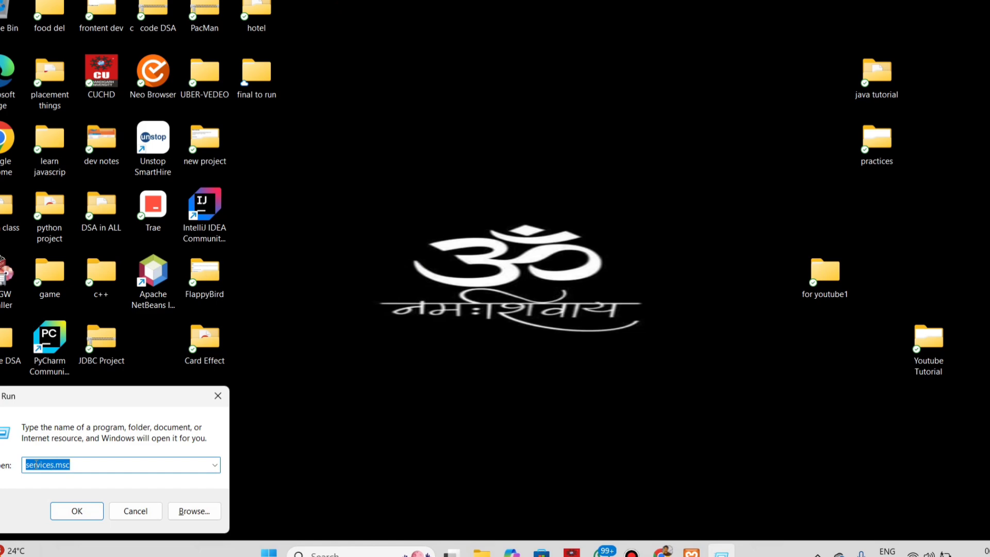
{"action": "left_click", "coordinate": [81, 509]}
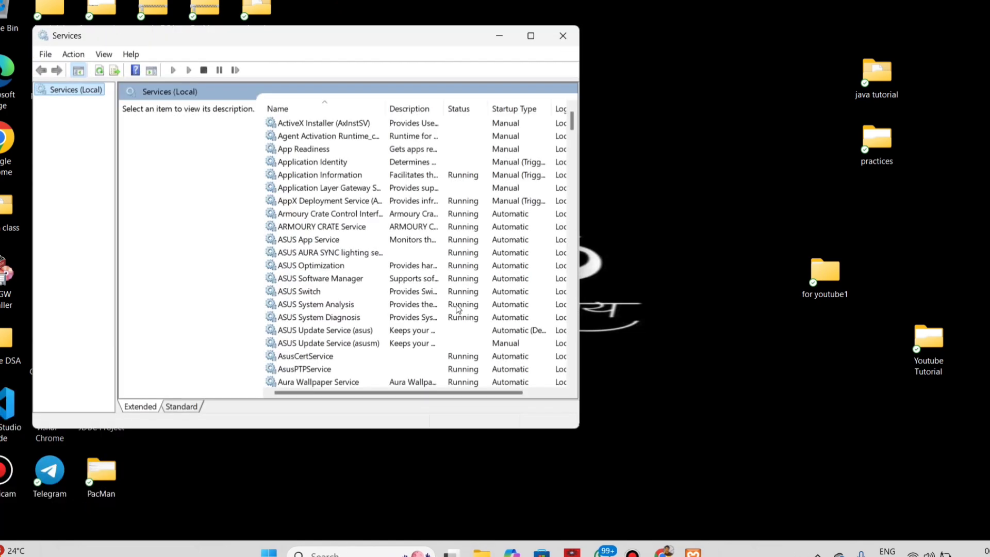
{"action": "scroll", "coordinate": [435, 286], "scroll_direction": "down", "scroll_amount": 6}
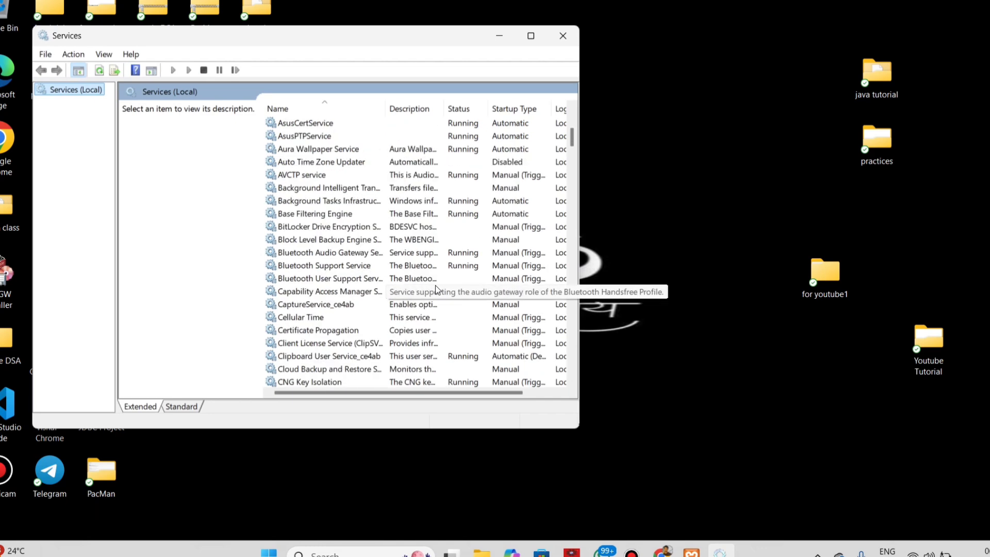
{"action": "scroll", "coordinate": [436, 286], "scroll_direction": "down", "scroll_amount": 10}
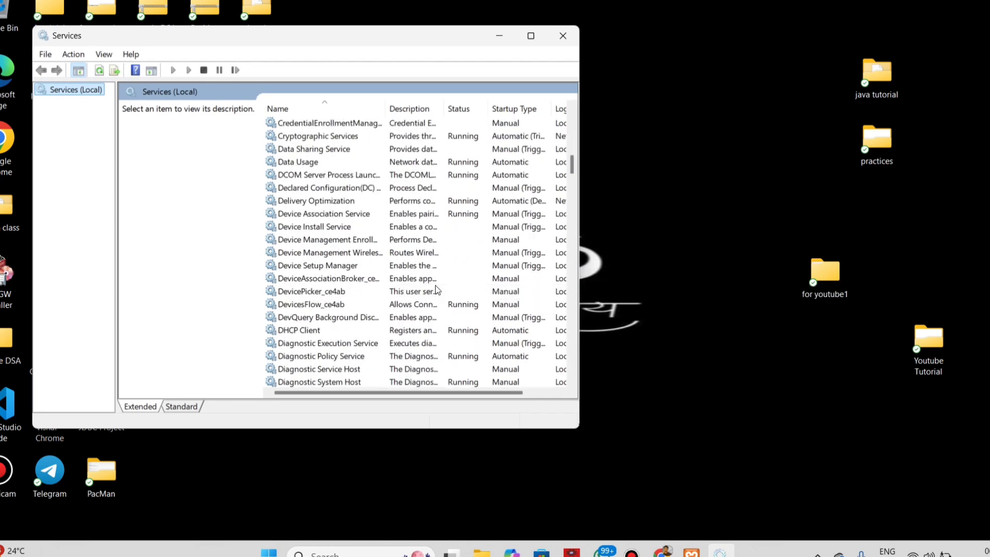
{"action": "scroll", "coordinate": [435, 286], "scroll_direction": "down", "scroll_amount": 3}
{"action": "scroll", "coordinate": [357, 283], "scroll_direction": "down", "scroll_amount": 6}
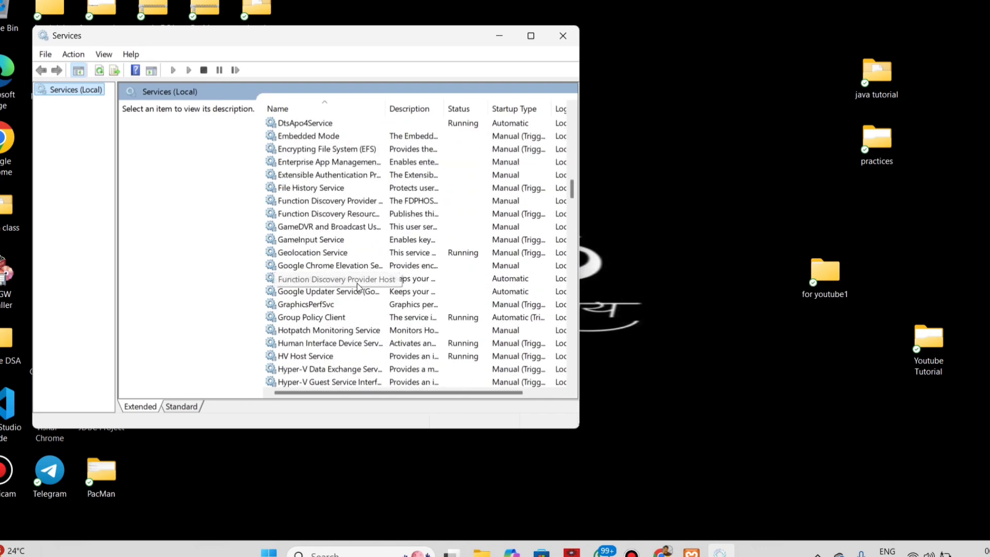
{"action": "scroll", "coordinate": [357, 283], "scroll_direction": "down", "scroll_amount": 13}
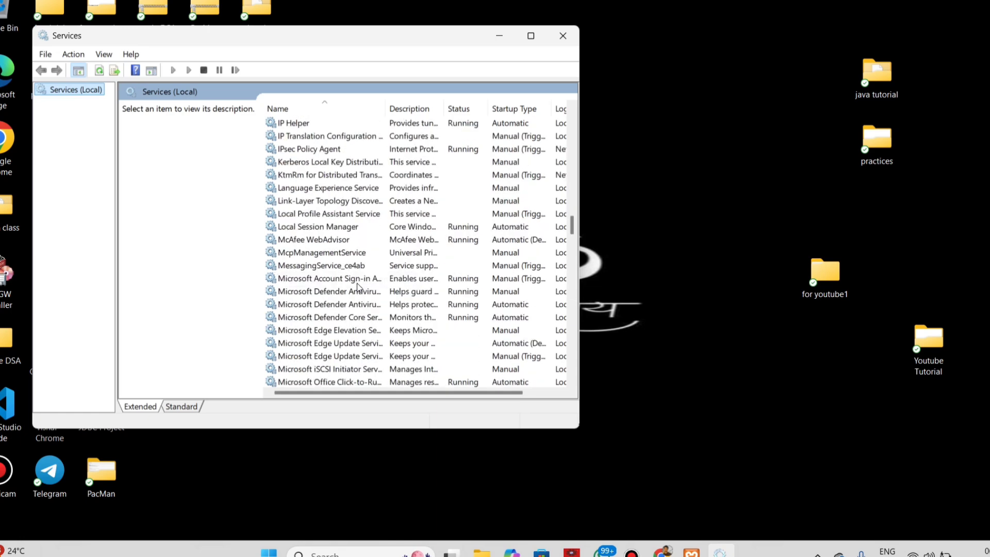
{"action": "scroll", "coordinate": [357, 286], "scroll_direction": "down", "scroll_amount": 11}
{"action": "scroll", "coordinate": [357, 287], "scroll_direction": "up", "scroll_amount": 1}
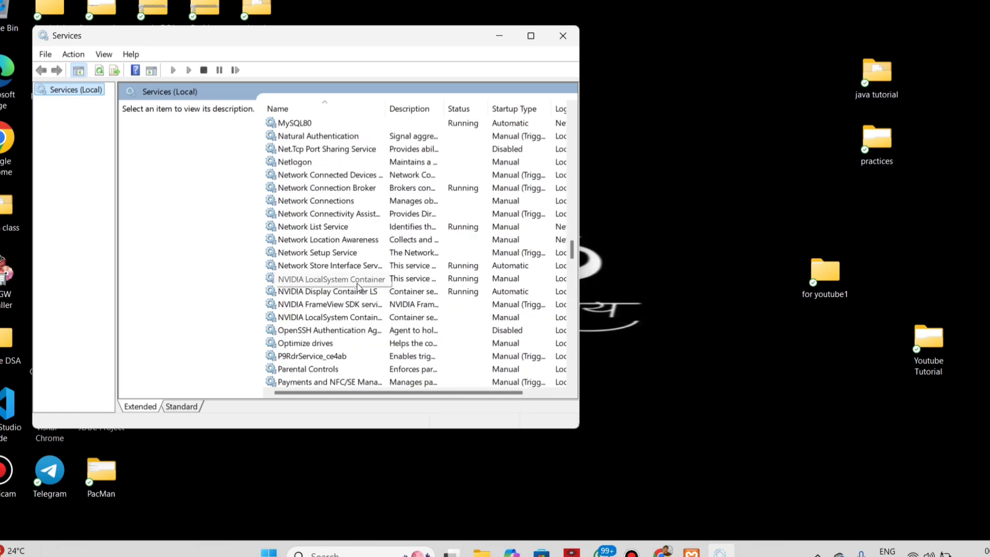
{"action": "scroll", "coordinate": [287, 145], "scroll_direction": "up", "scroll_amount": 1}
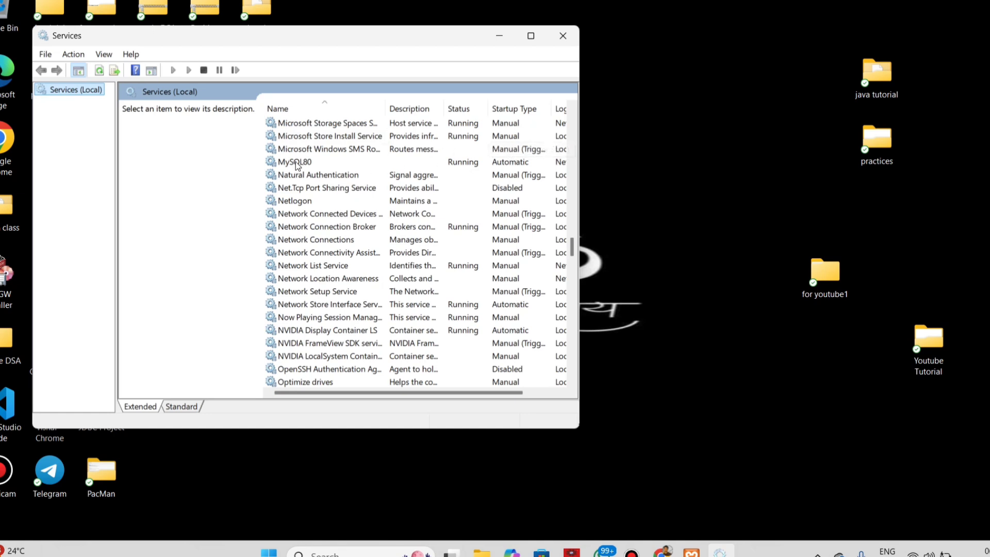
{"action": "right_click", "coordinate": [297, 164]}
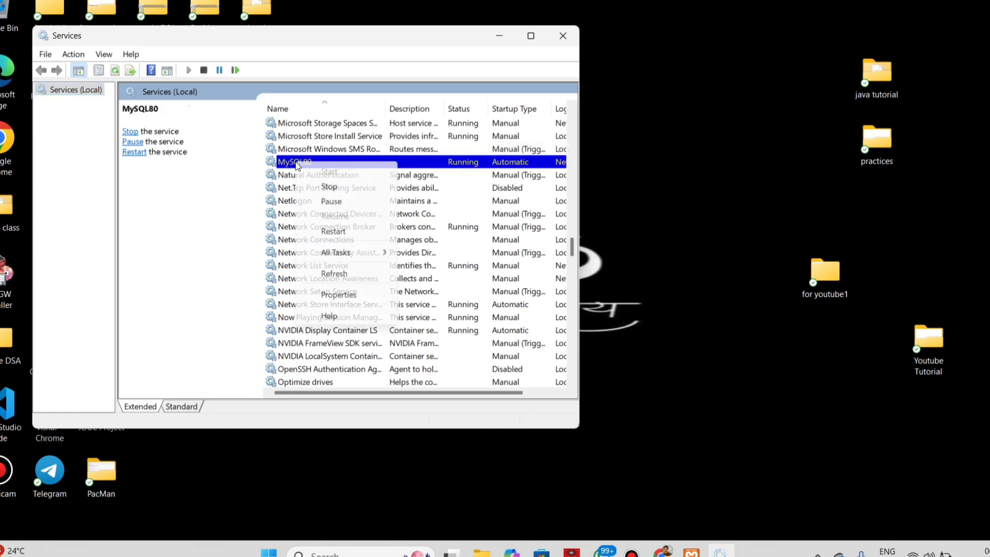
{"action": "left_click", "coordinate": [330, 187]}
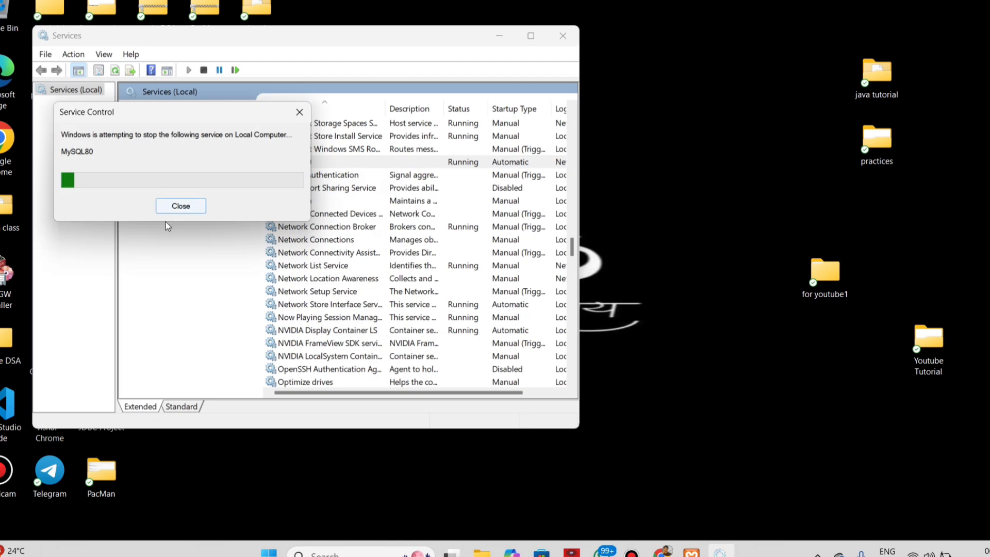
{"action": "left_click", "coordinate": [499, 36]}
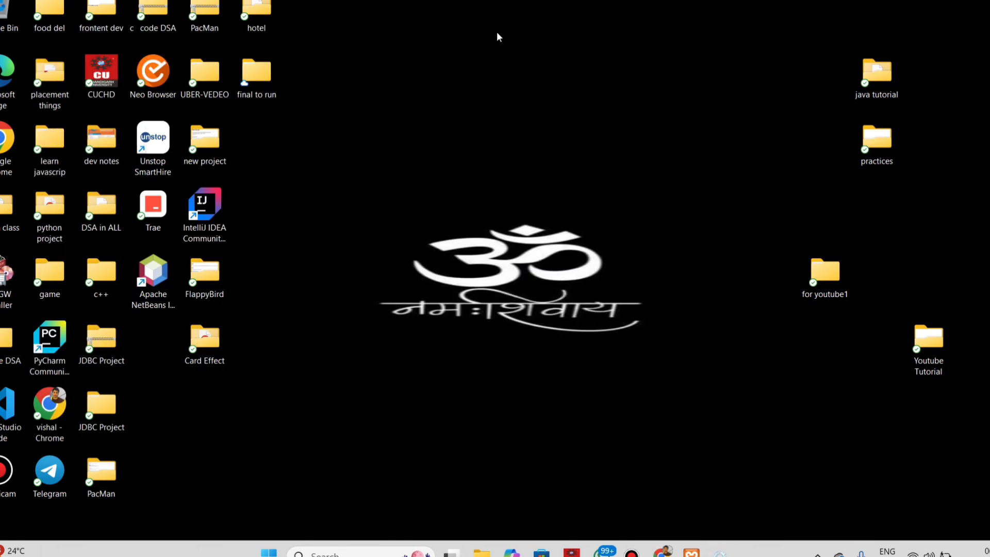
- Switch to the XAMPP Control Panel, start the MySQL module, and minimize the panel
{"action": "left_click", "coordinate": [691, 553]}
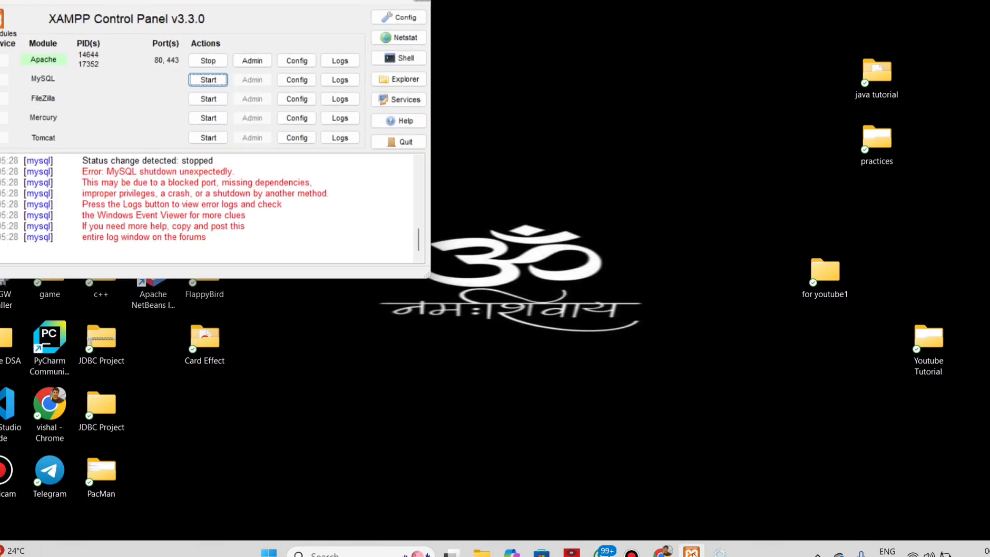
{"action": "left_click", "coordinate": [209, 82]}
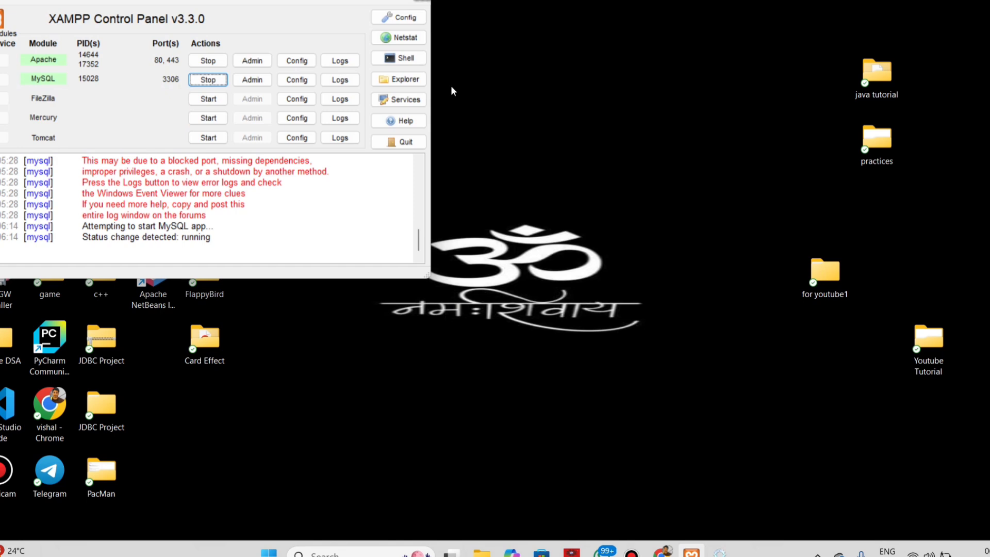
{"action": "left_click", "coordinate": [350, 1]}
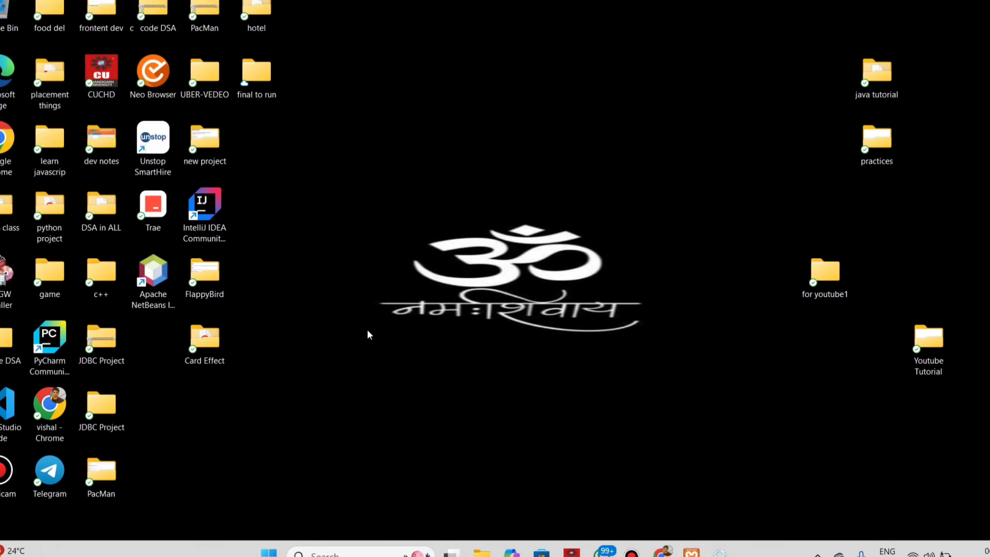
- Switch to Chrome and try to open localhost/phpmyadmin in a new tab
{"action": "mouse_move", "coordinate": [663, 551]}
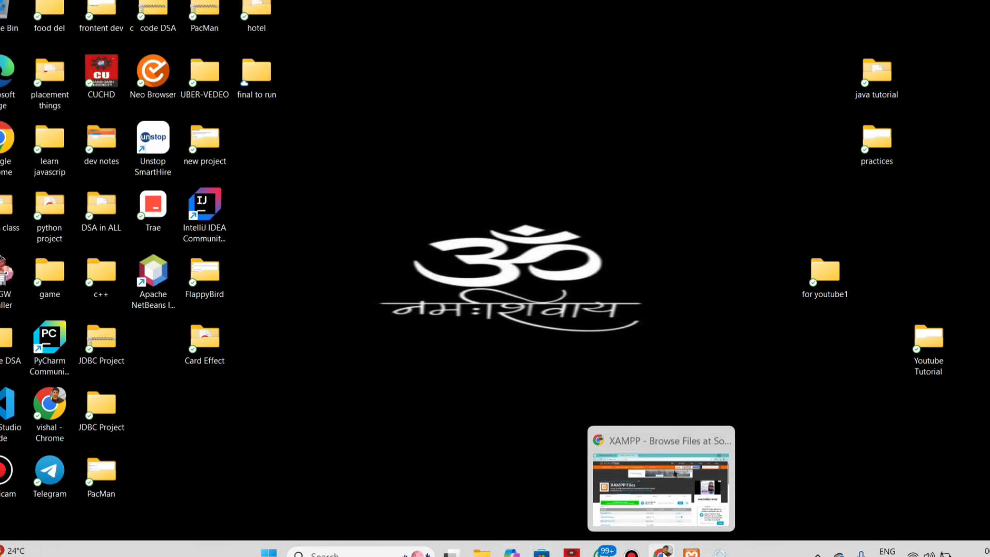
{"action": "left_click", "coordinate": [654, 519]}
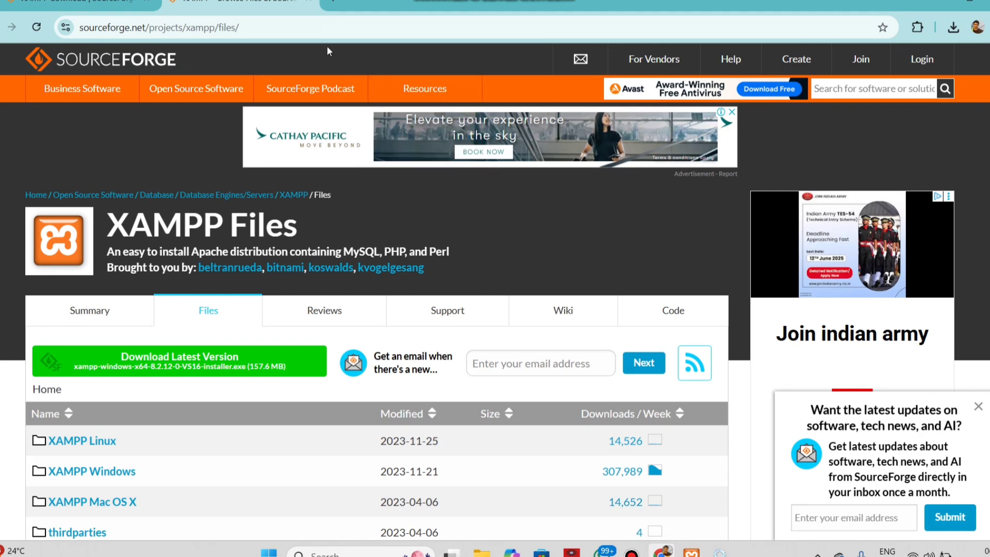
{"action": "left_click", "coordinate": [335, 3]}
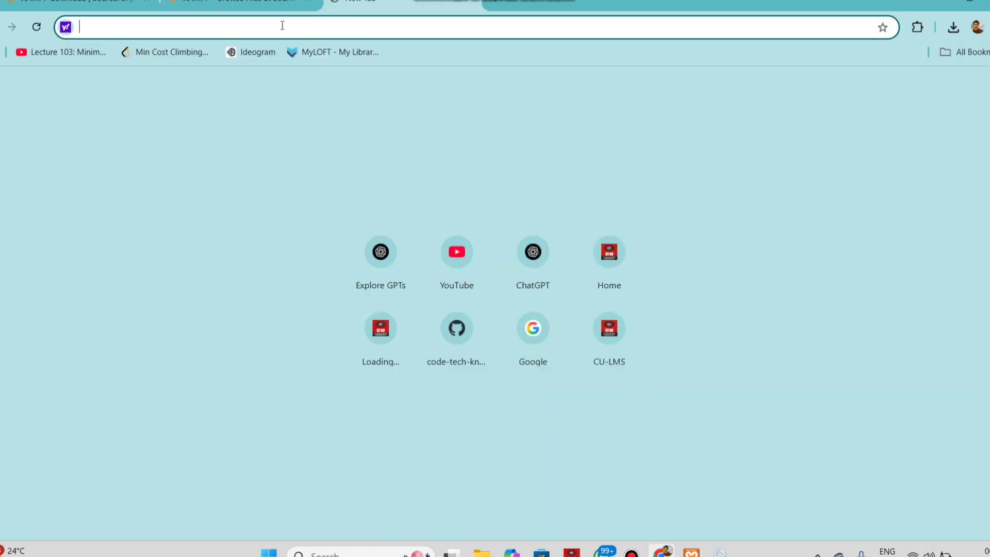
{"action": "type", "text": "loca"}
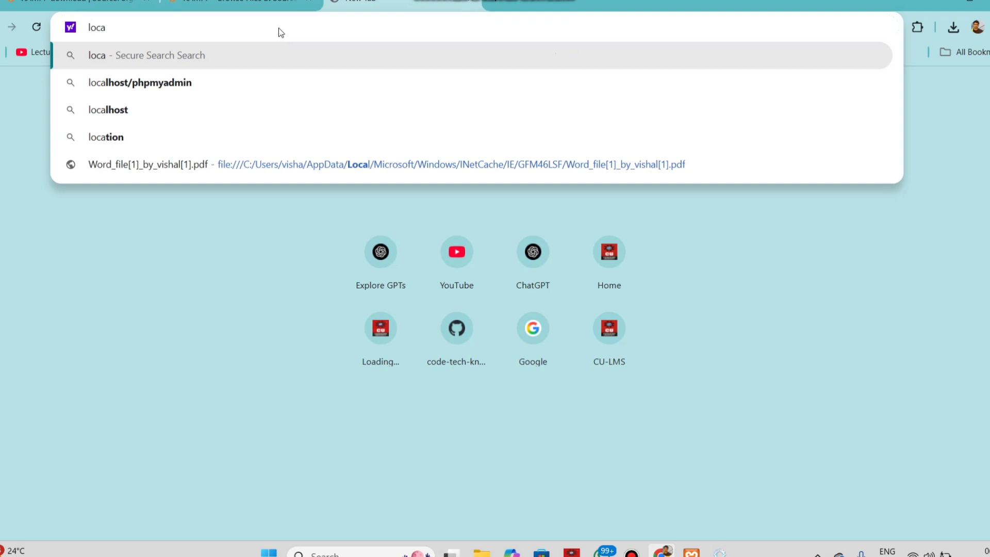
{"action": "left_click", "coordinate": [184, 83]}
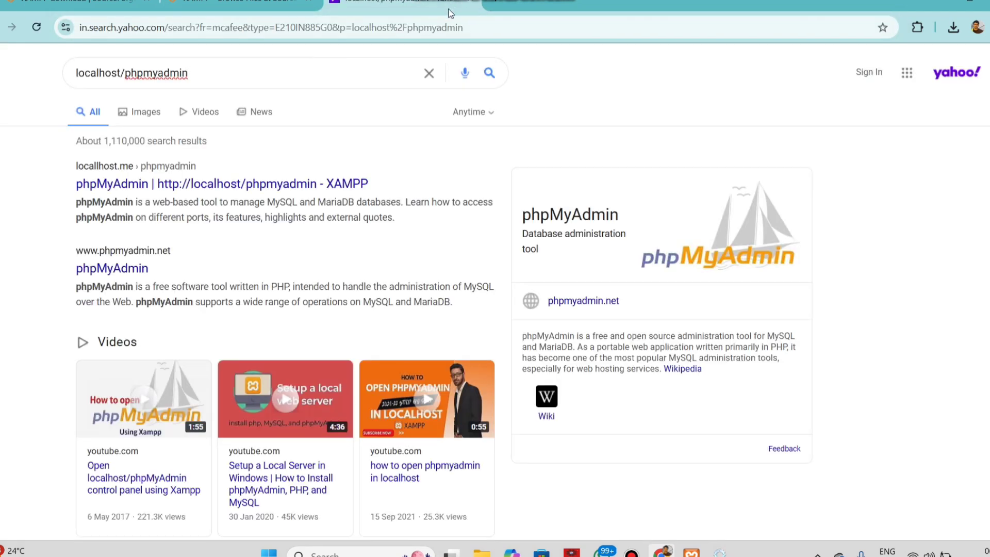
- Replace the address in the current tab with localhost and load the XAMPP dashboard
{"action": "left_click", "coordinate": [469, 22]}
{"action": "key", "text": "BackSpace"}
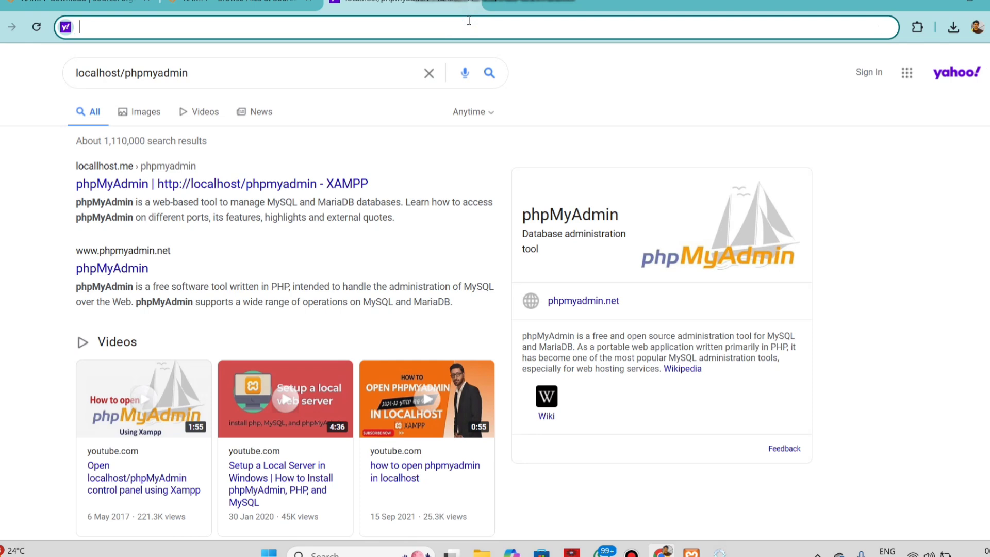
{"action": "type", "text": "locak"}
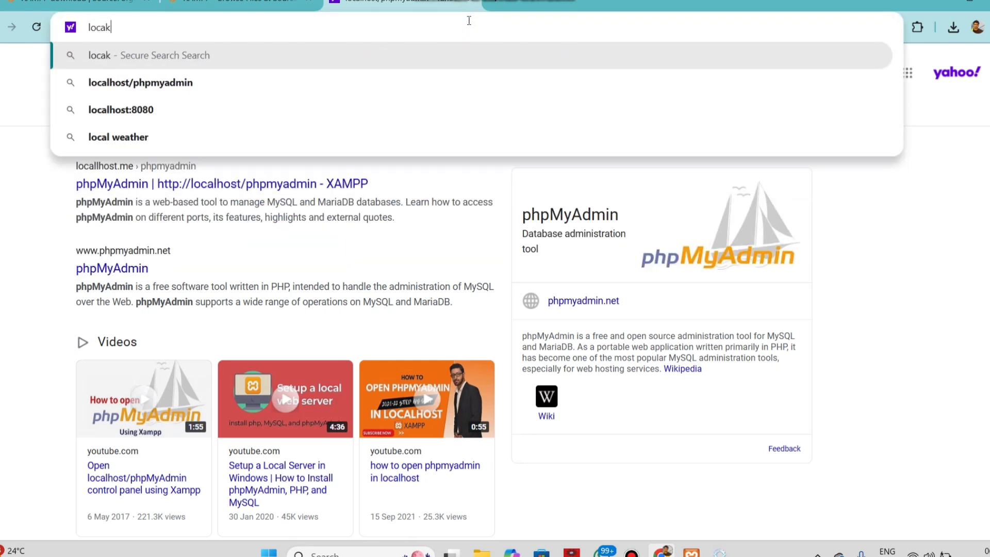
{"action": "key", "text": "BackSpace"}
{"action": "type", "text": "l"}
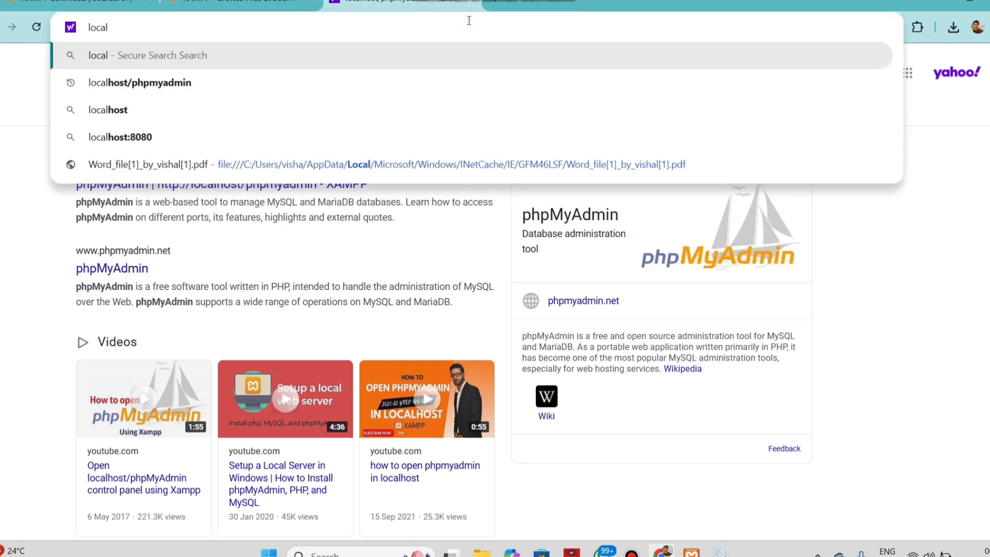
{"action": "type", "text": "host"}
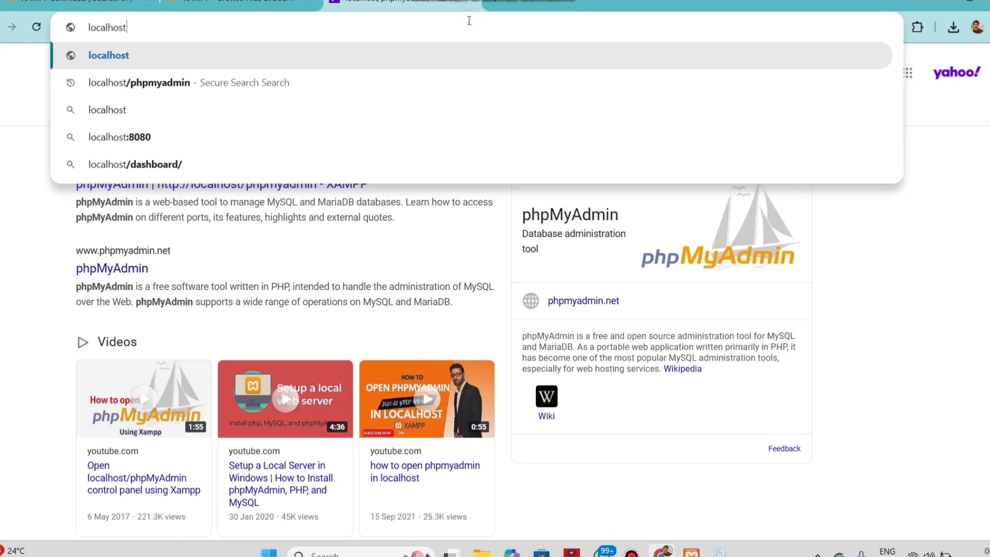
{"action": "key", "text": "Return"}
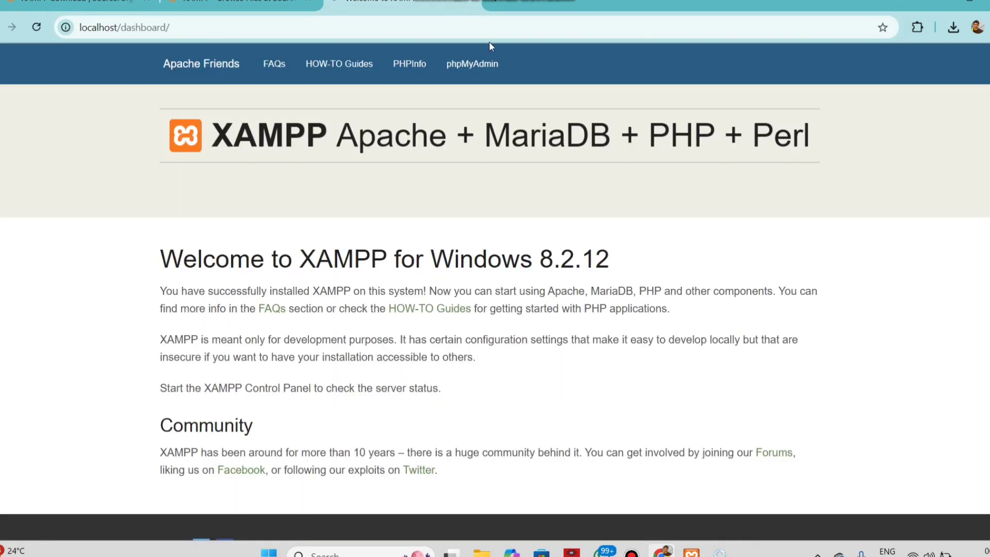
- Open phpMyAdmin from the XAMPP dashboard and minimize the browser window
{"action": "left_click", "coordinate": [478, 74]}
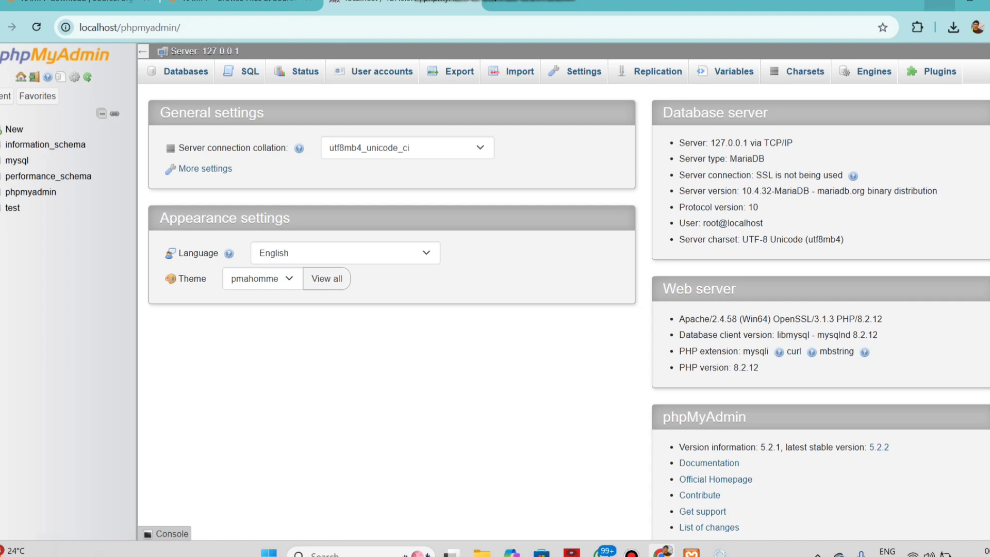
{"action": "left_click", "coordinate": [938, 1]}
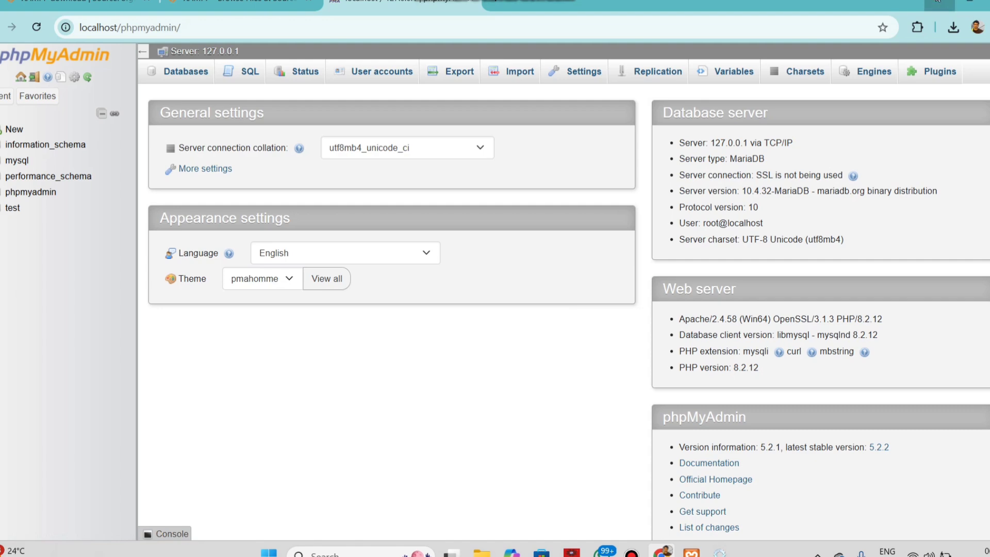